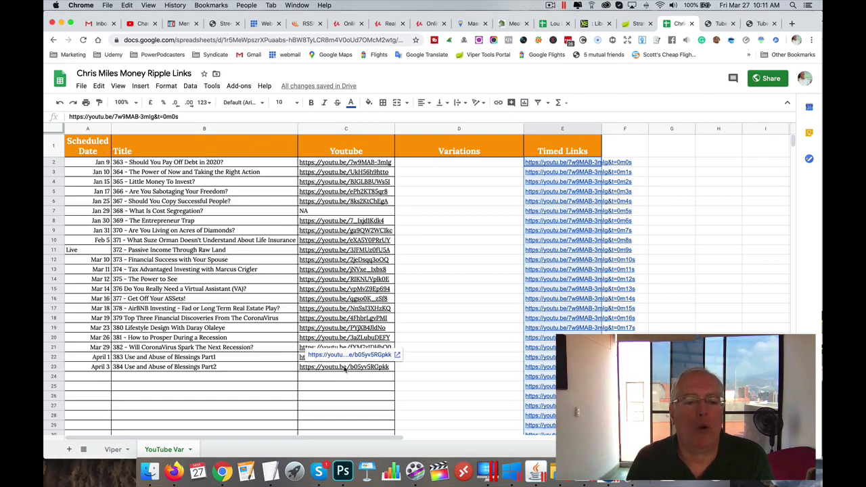
- Compare the Viper and YouTube Var sheets, and mark the empty Variations cells from row 2 to row 24
left_click(116, 449)
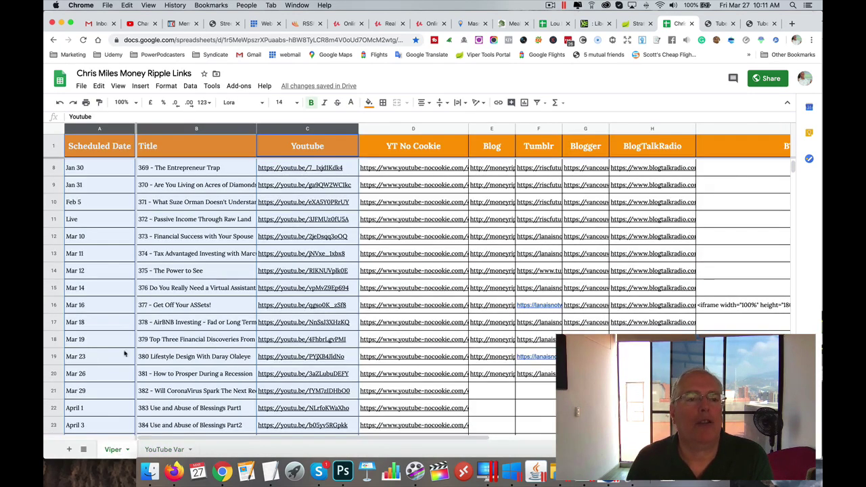
left_click(165, 449)
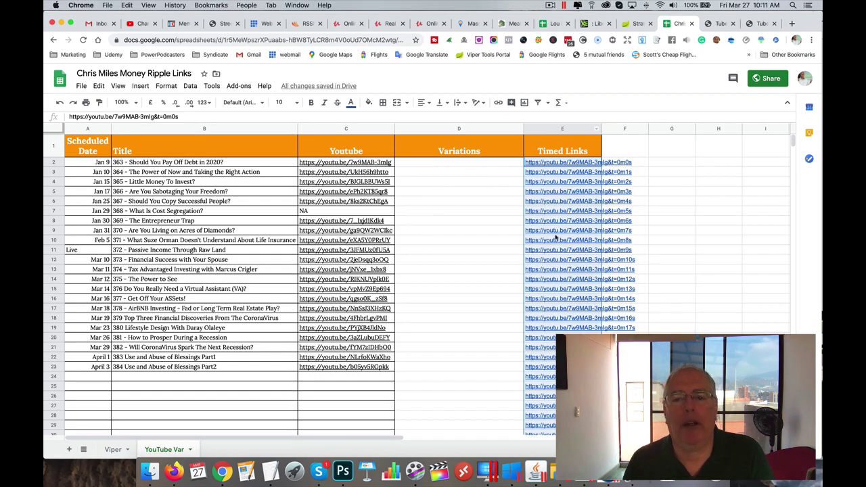
left_click(453, 162)
left_click_drag(452, 164, 454, 381)
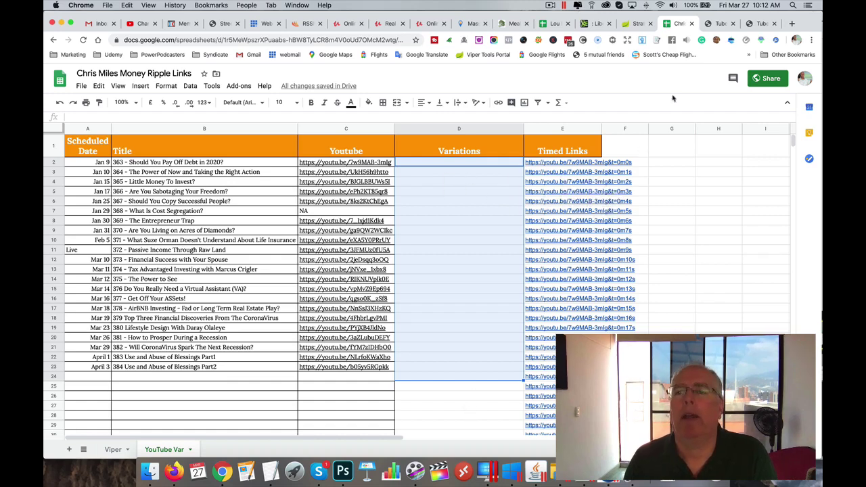
- Place the YouTube URL Variations Generator page beside the spreadsheet, select its web address and visit the Skype group chat
left_click(718, 24)
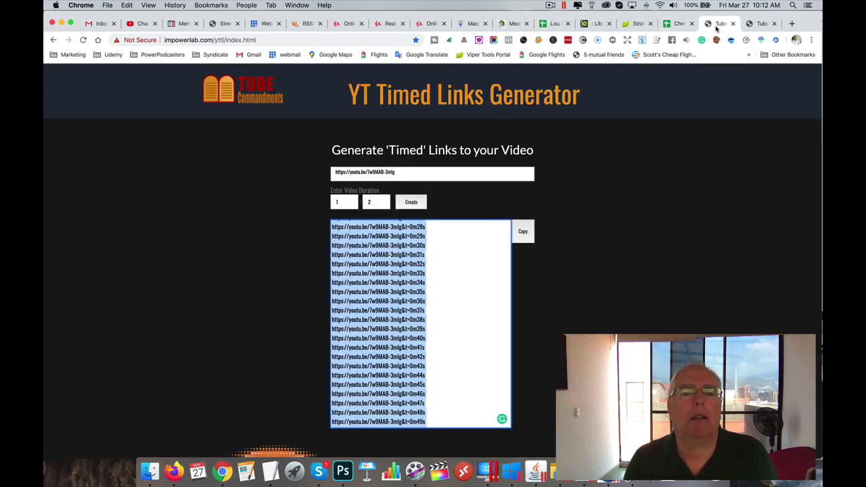
left_click_drag(759, 24, 722, 24)
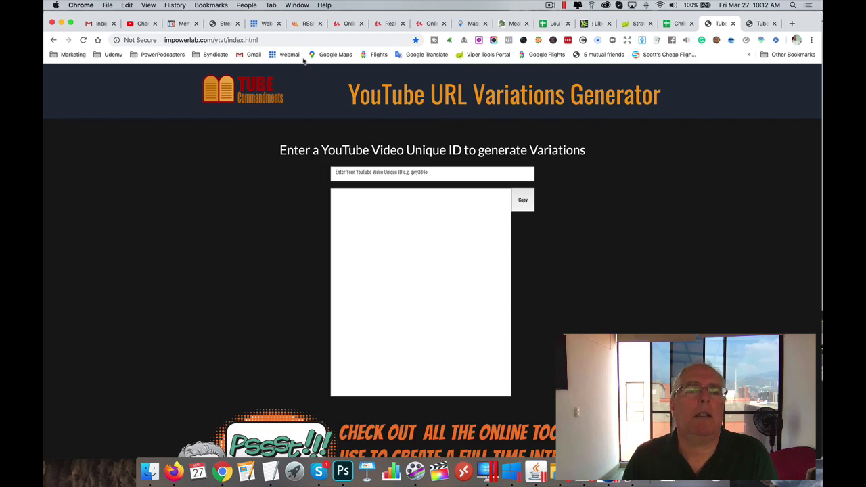
left_click(264, 40)
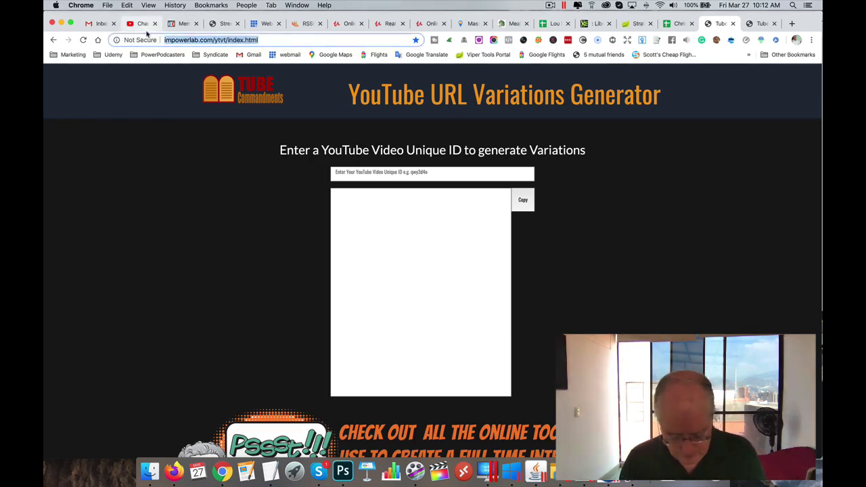
left_click(318, 472)
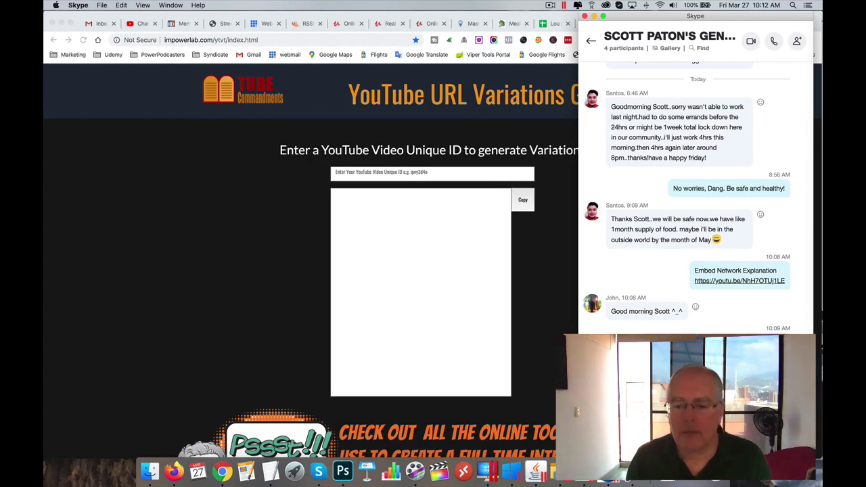
left_click(574, 317)
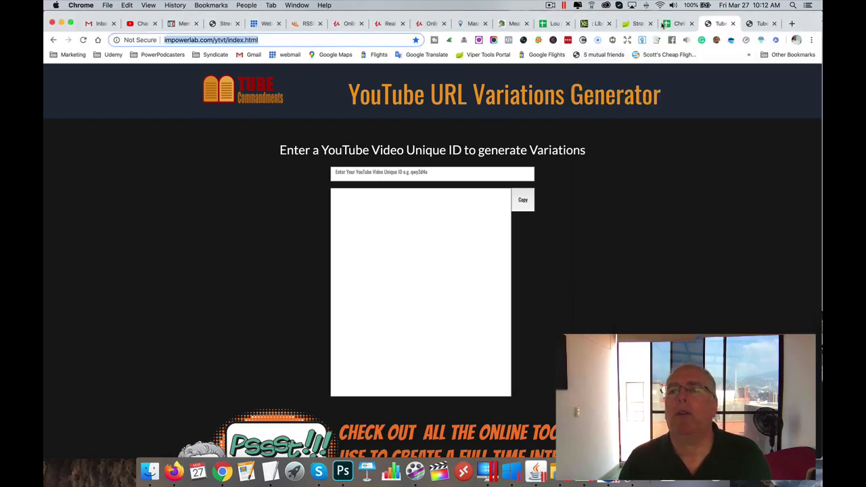
left_click(663, 23)
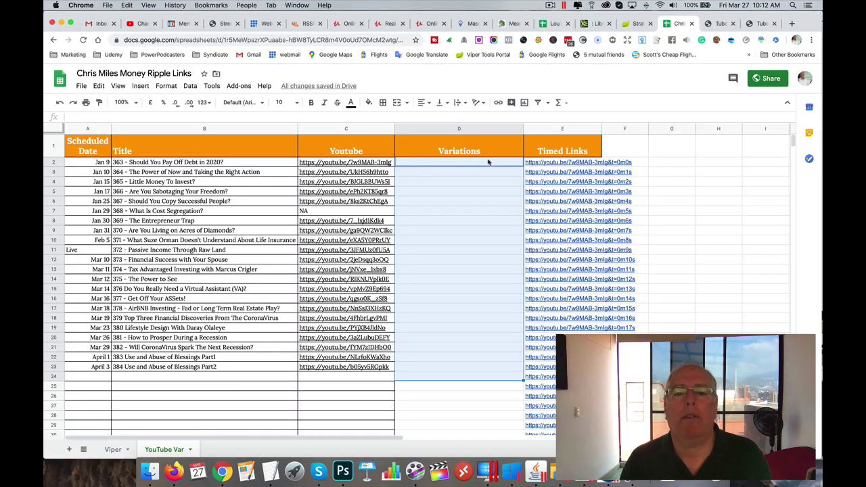
left_click(320, 165)
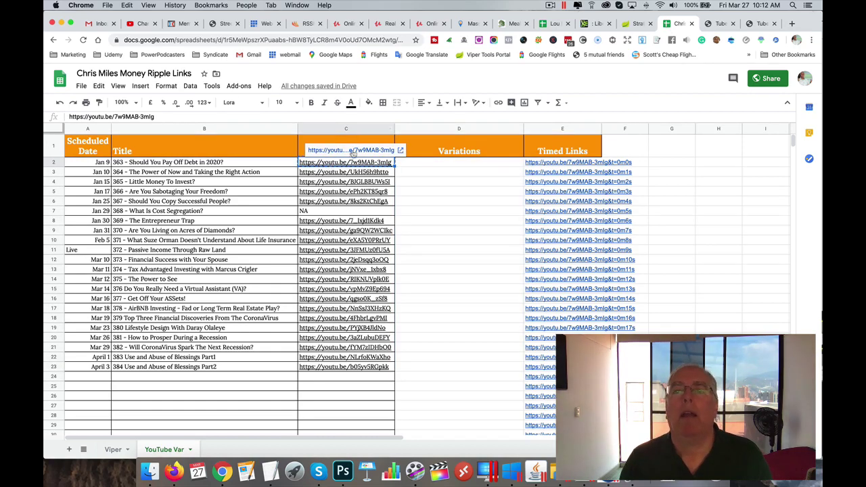
left_click(721, 23)
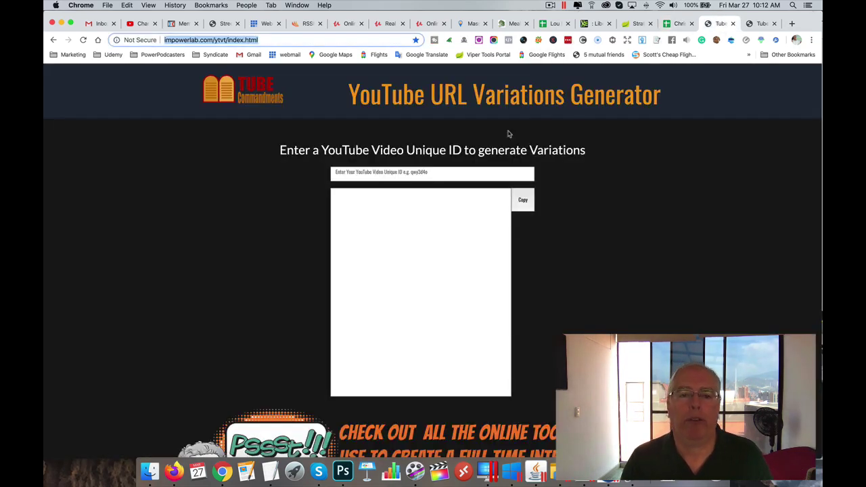
left_click(370, 174)
type("https://youtu.be/7w9MAB-3mlg")
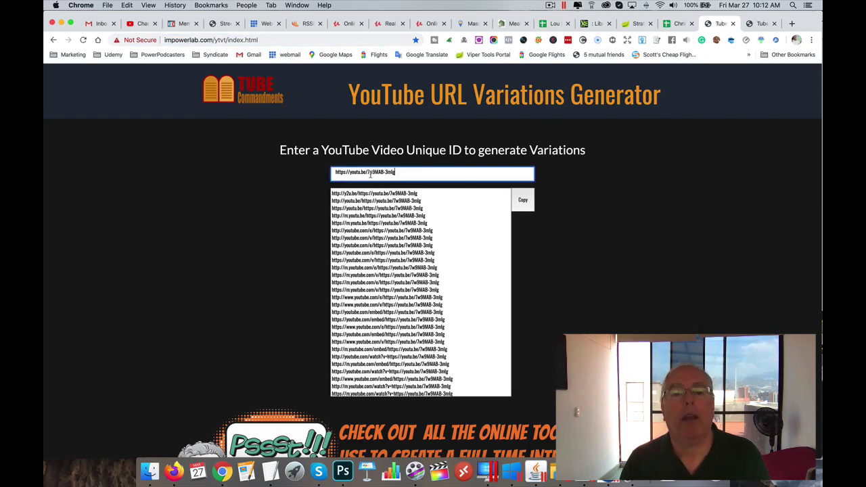
left_click(522, 199)
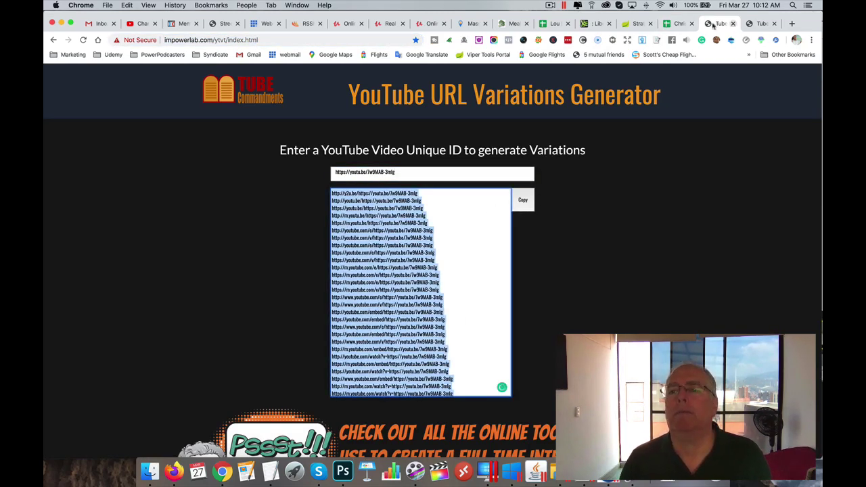
- Paste the generated URL list into the Variations column of the YouTube Var sheet, starting at D2
left_click(680, 24)
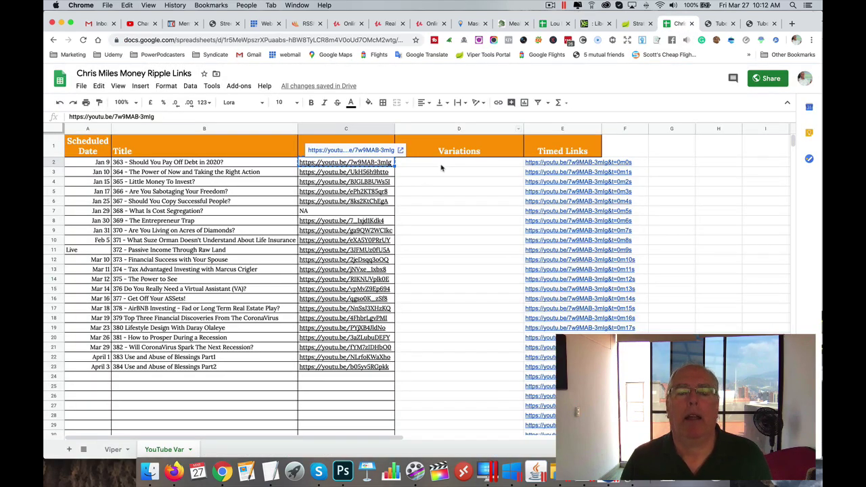
left_click_drag(440, 166, 440, 345)
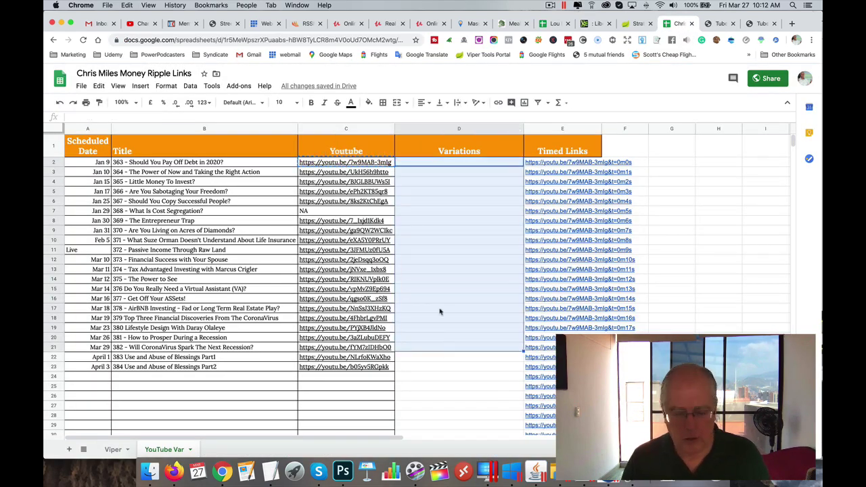
key("super+v")
scroll(441, 308, "down", 10)
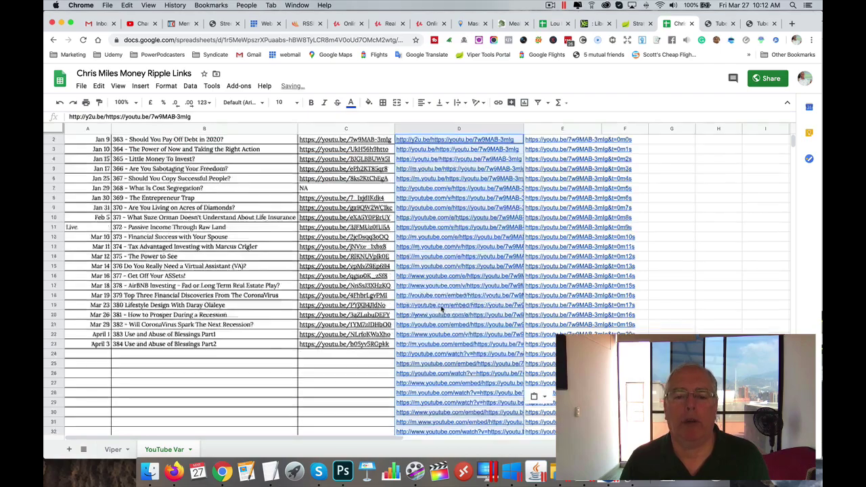
scroll(442, 309, "down", 10)
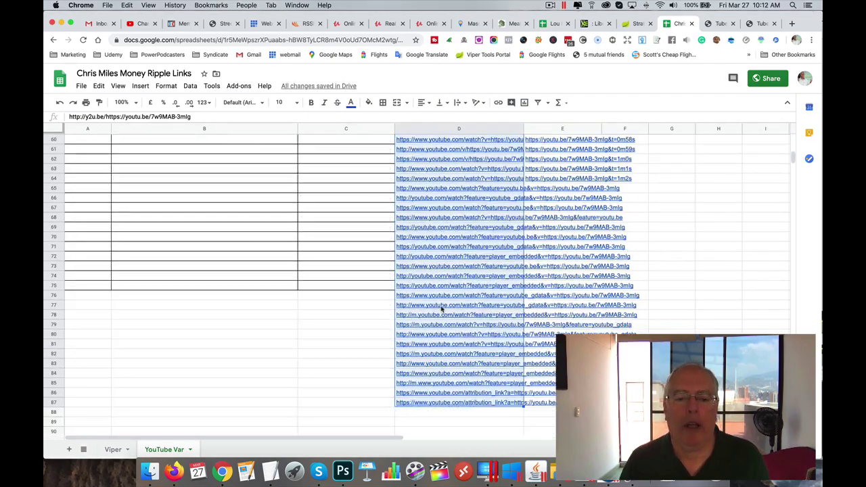
scroll(366, 220, "up", 20)
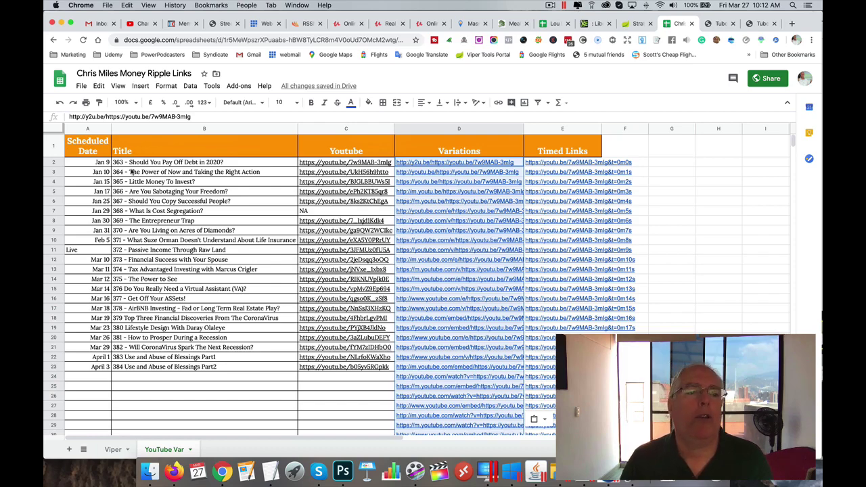
- Check how far the variations list runs past the episode entries, and find the first free row below it
left_click_drag(96, 173, 336, 369)
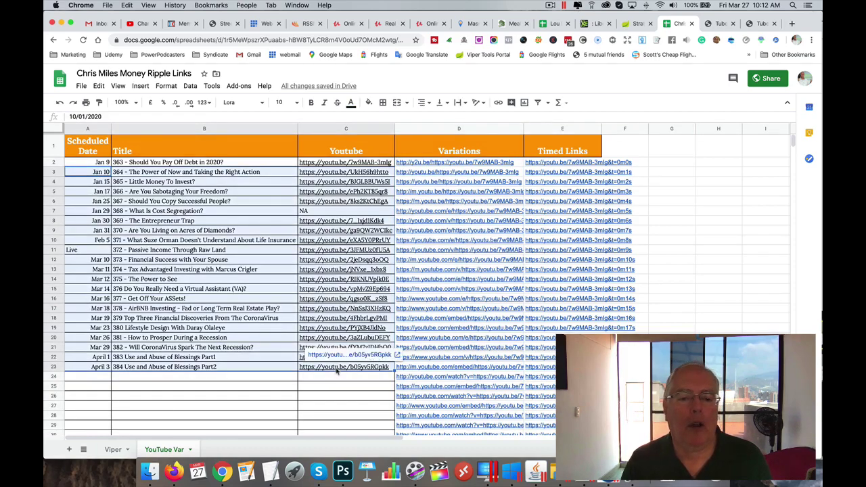
scroll(336, 370, "down", 15)
scroll(336, 370, "down", 7)
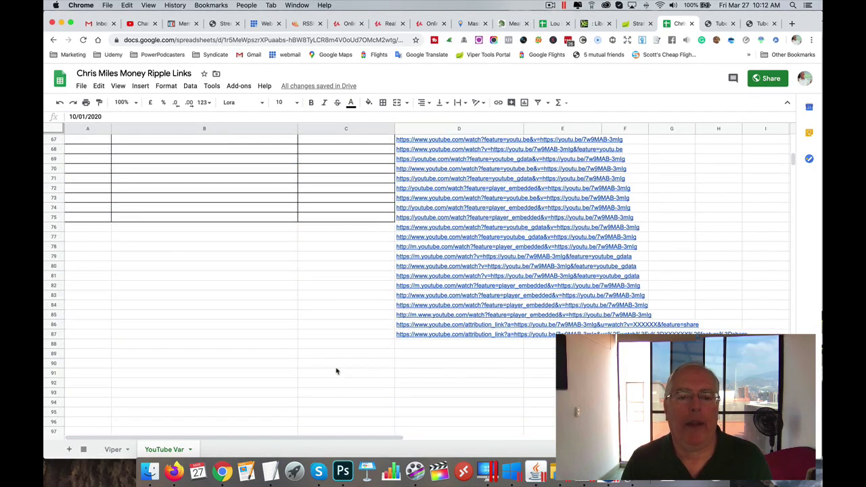
left_click_drag(92, 230, 360, 241)
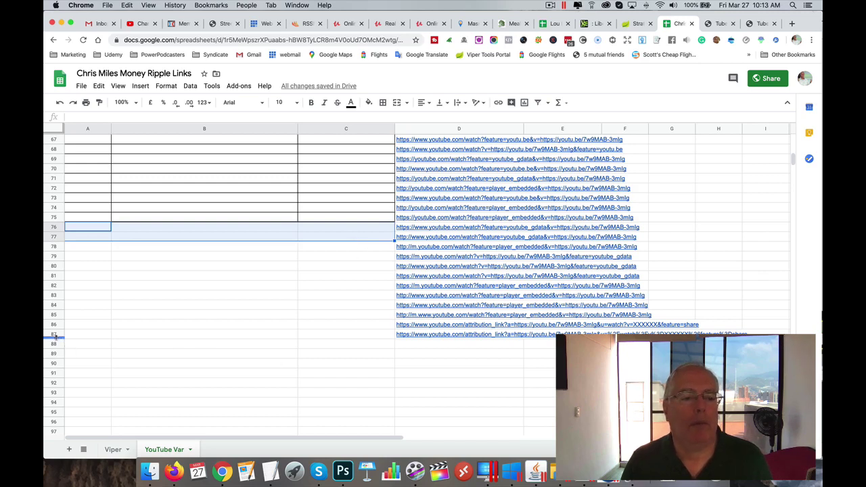
left_click_drag(67, 343, 361, 363)
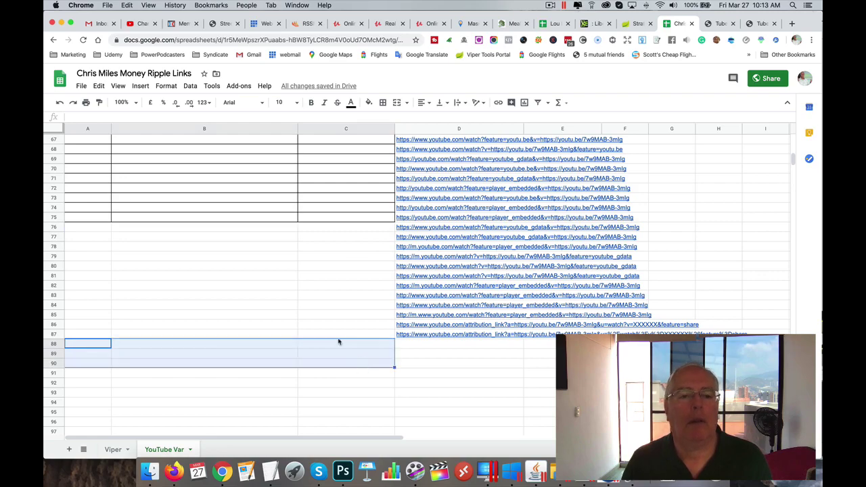
scroll(325, 322, "up", 6)
scroll(325, 325, "up", 8)
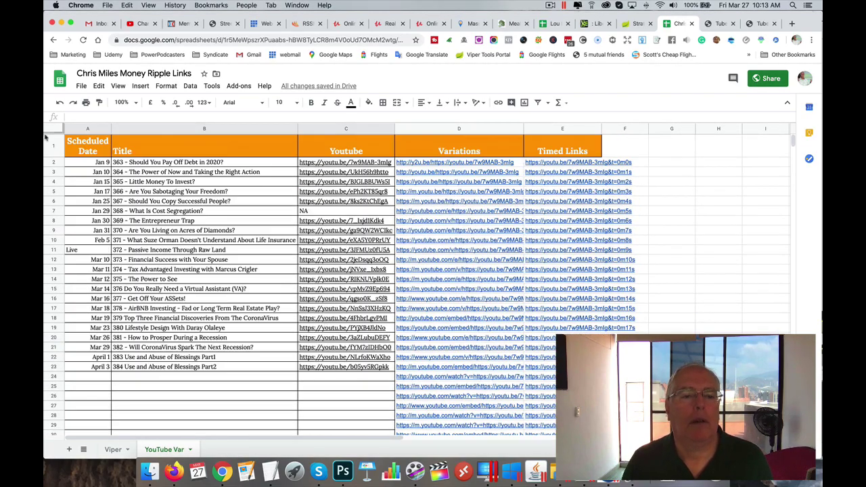
- Move the date, title and YouTube entries of episodes 364 to 384 from A3:C23 to the rows starting at 88
left_click(95, 172)
left_click_drag(110, 174, 378, 370)
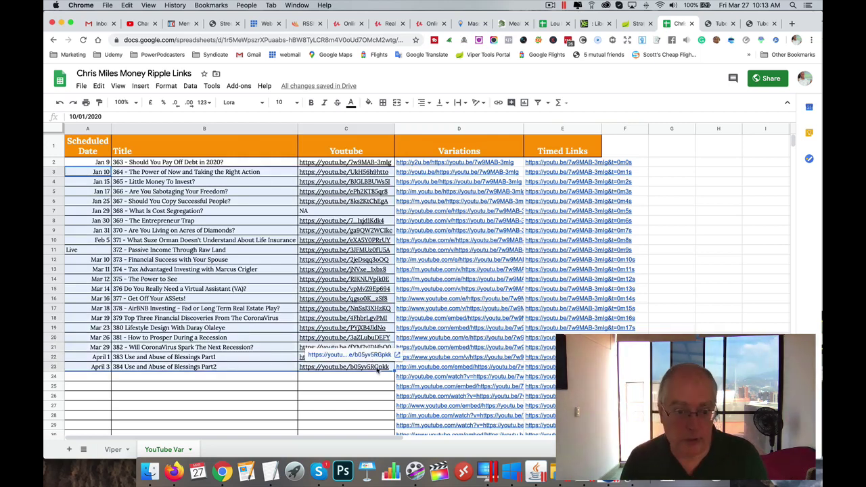
key("super+c")
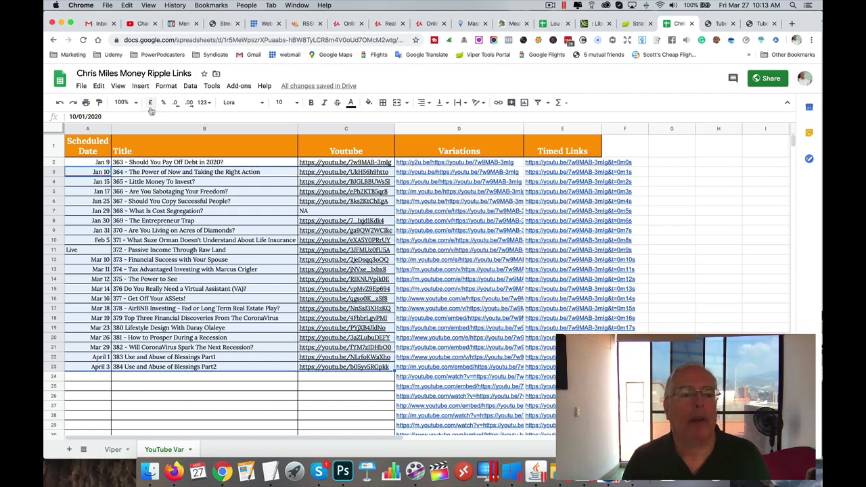
key("super+shift+v")
key("super+c")
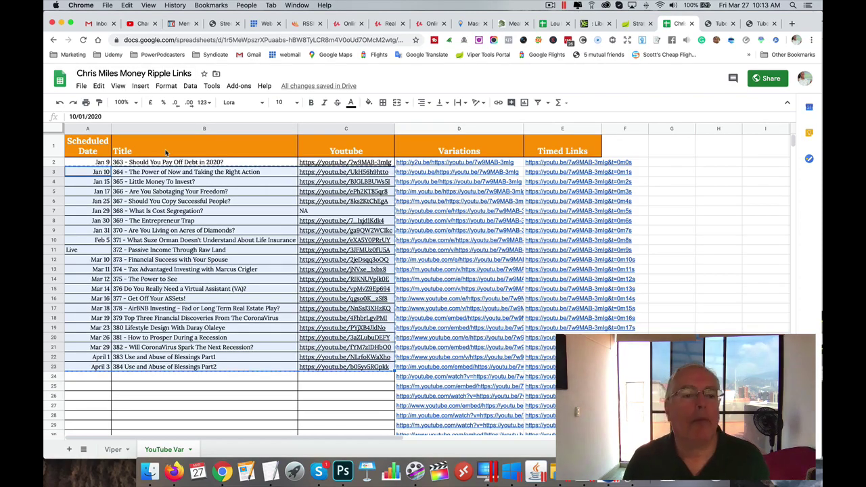
scroll(174, 218, "down", 15)
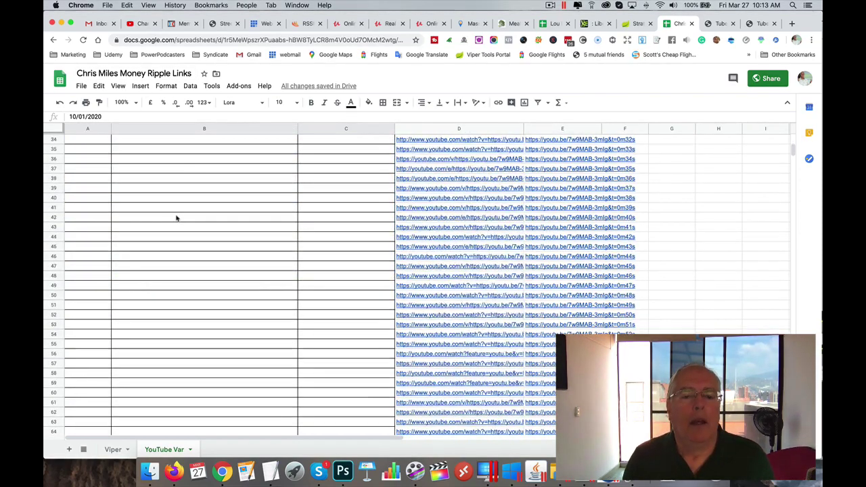
scroll(176, 217, "down", 10)
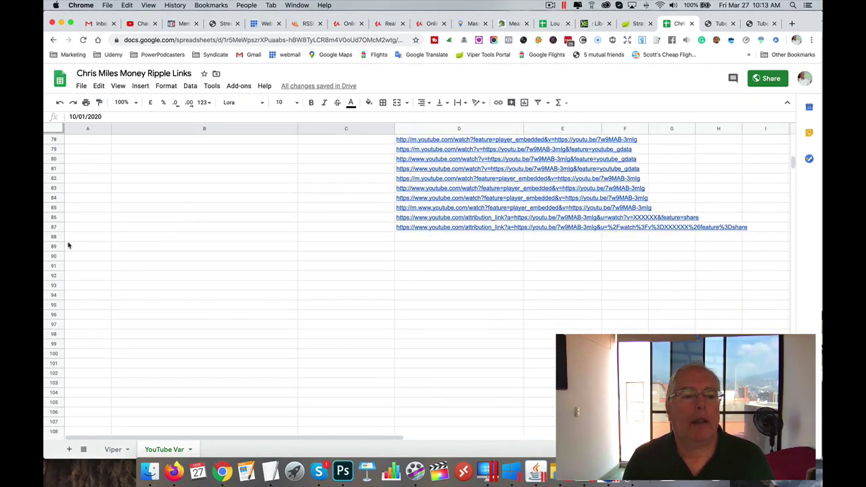
left_click_drag(77, 237, 353, 300)
key("super+v")
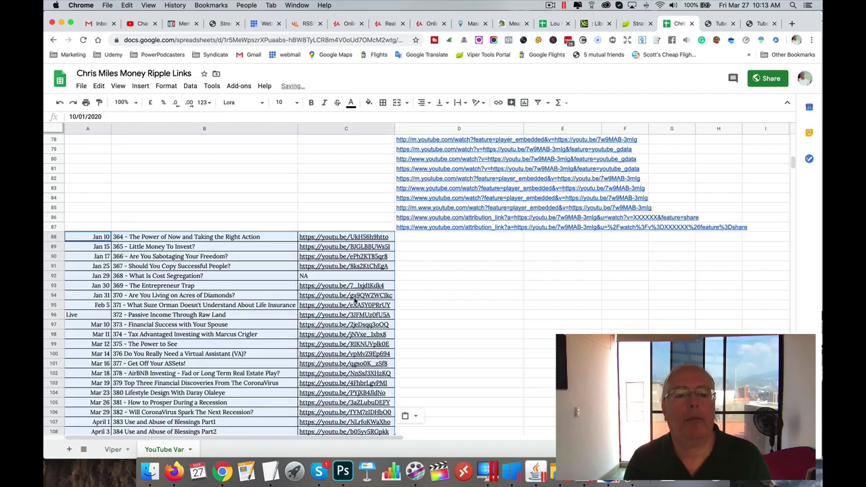
scroll(321, 238, "up", 20)
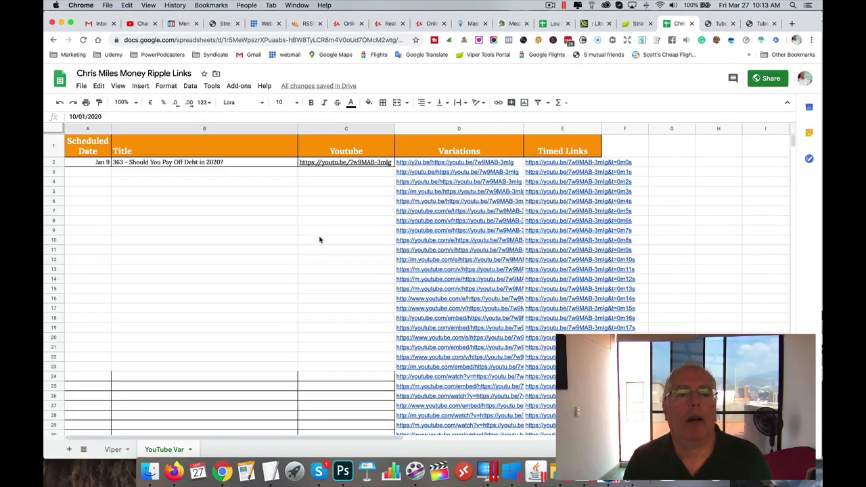
- Select the whole rows 3 to 87 that hold the remaining link lists for episode 363
scroll(321, 238, "down", 18)
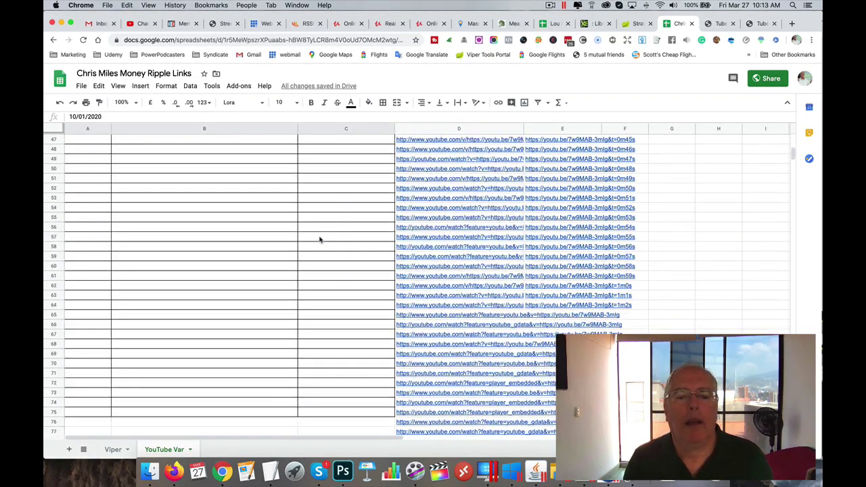
scroll(321, 238, "down", 5)
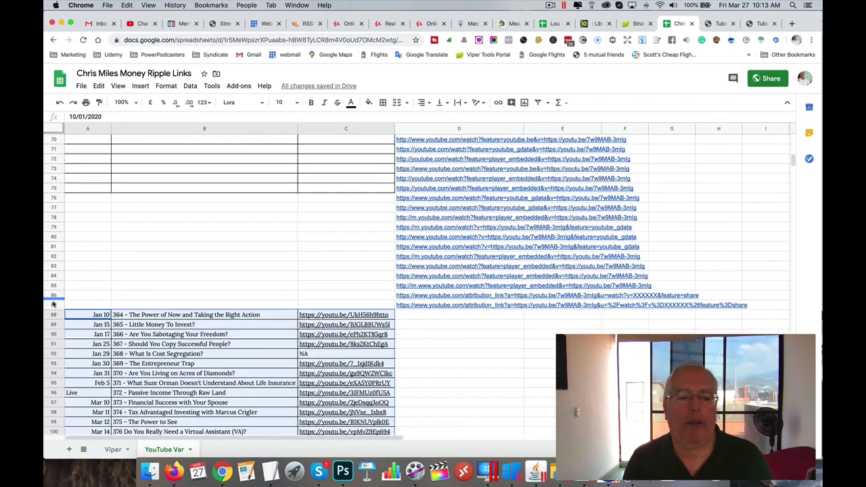
left_click_drag(56, 305, 53, 173)
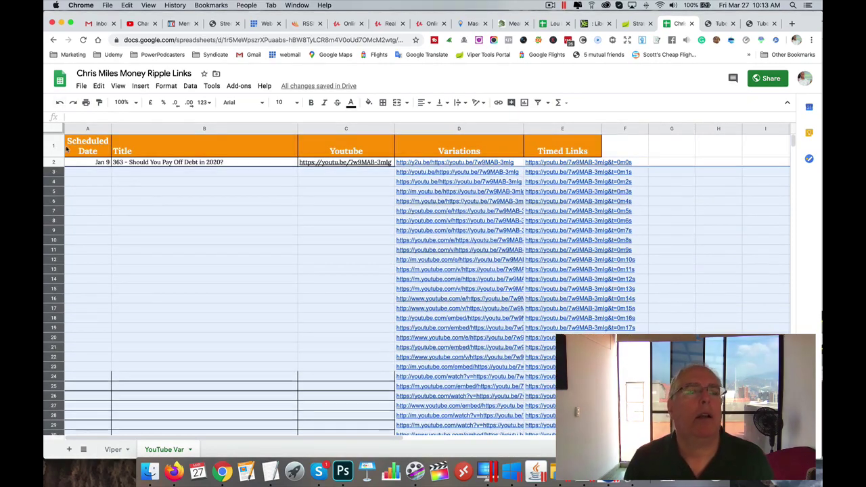
left_click(119, 86)
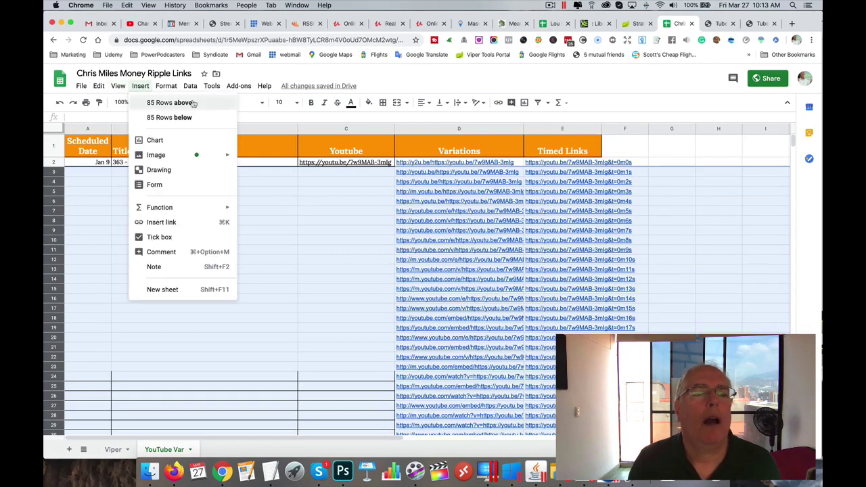
mouse_move(121, 104)
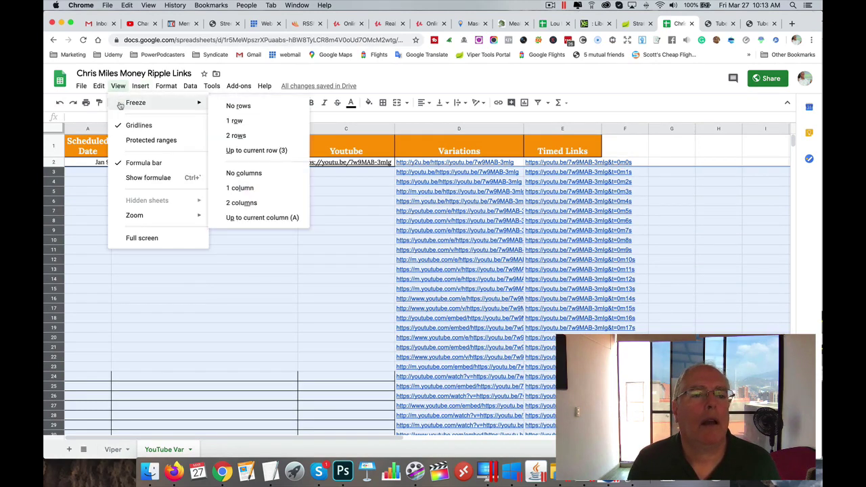
mouse_move(138, 88)
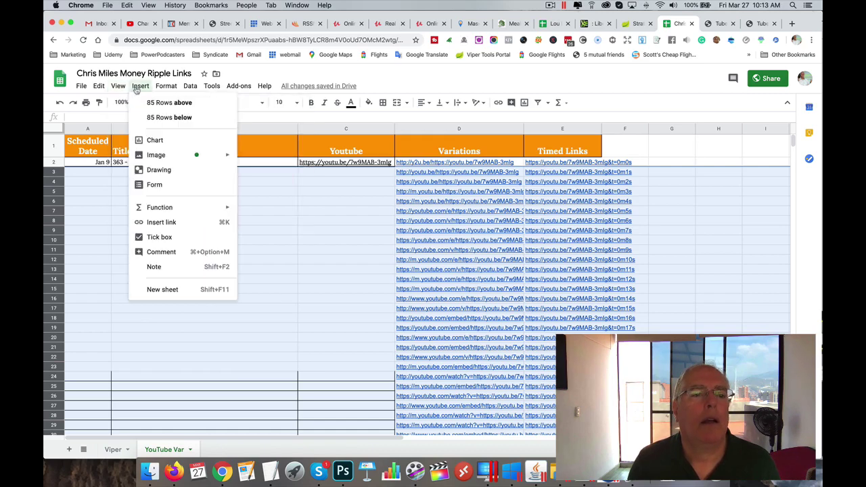
mouse_move(165, 89)
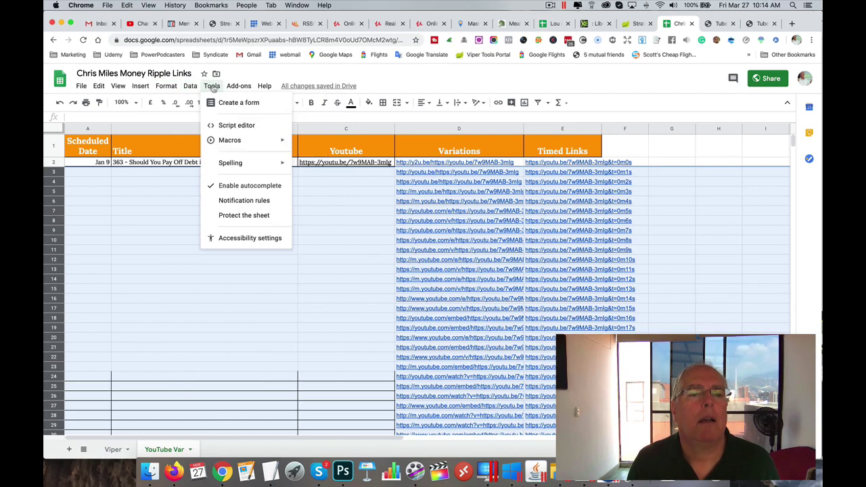
mouse_move(100, 88)
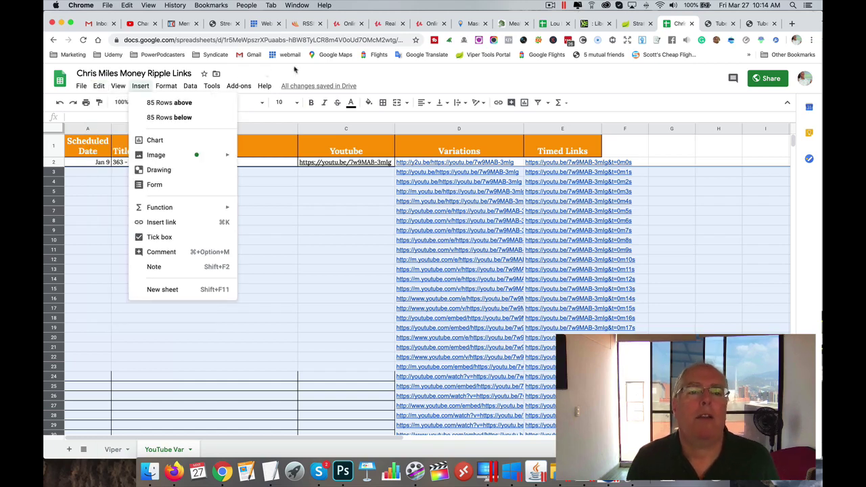
left_click(323, 71)
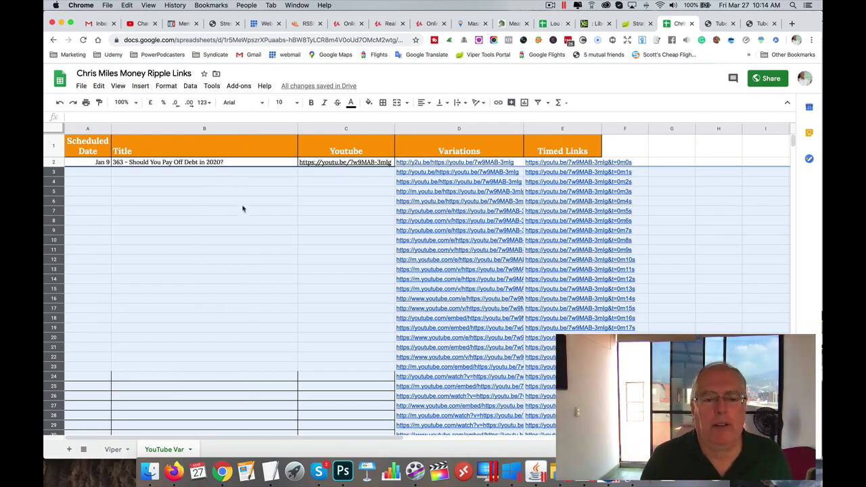
- Examine the selected link rows under episode 363 and the episode entries that follow from row 88
scroll(245, 227, "down", 20)
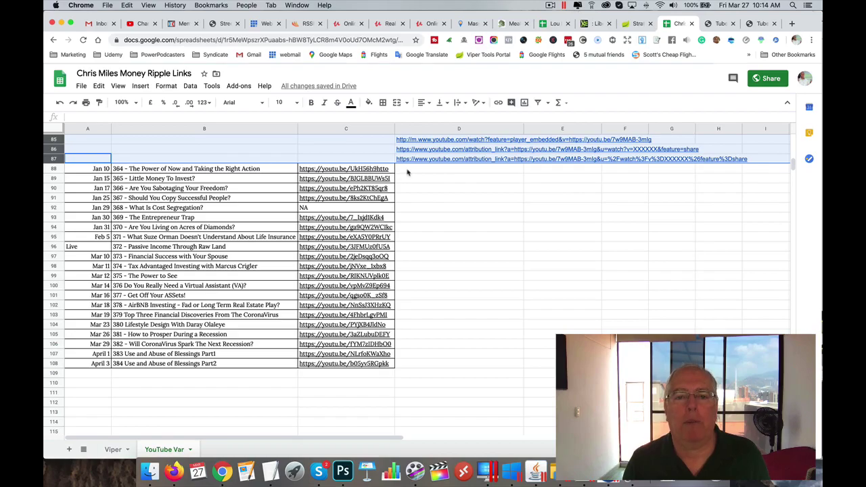
scroll(406, 172, "up", 4)
scroll(408, 173, "up", 12)
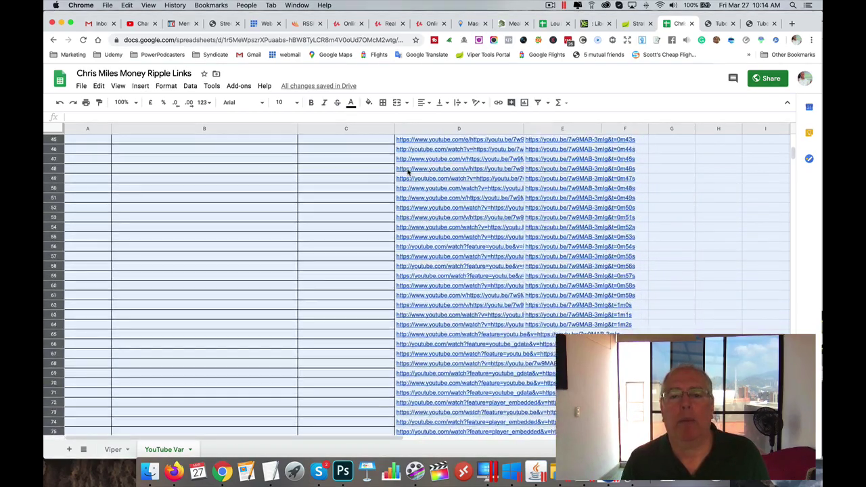
scroll(408, 172, "up", 12)
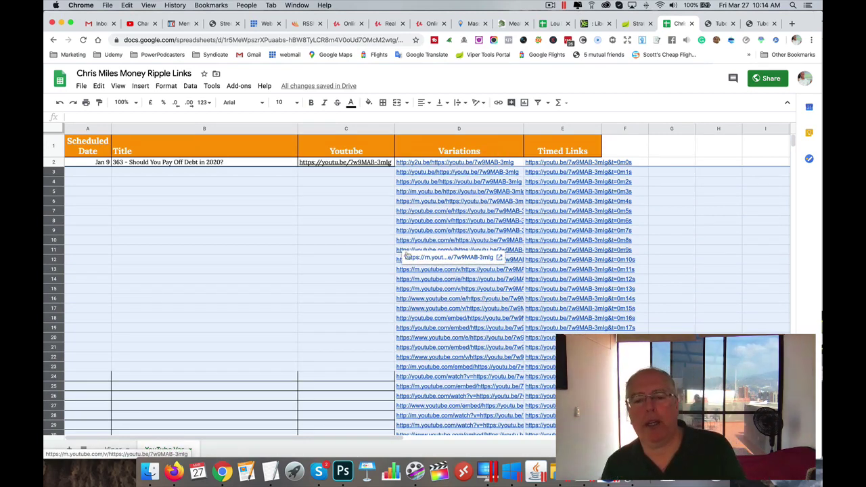
scroll(346, 278, "down", 15)
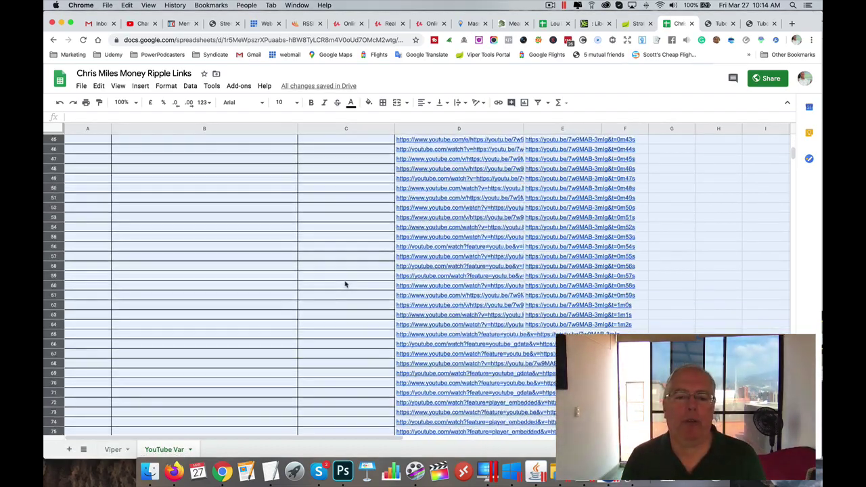
scroll(345, 285, "down", 5)
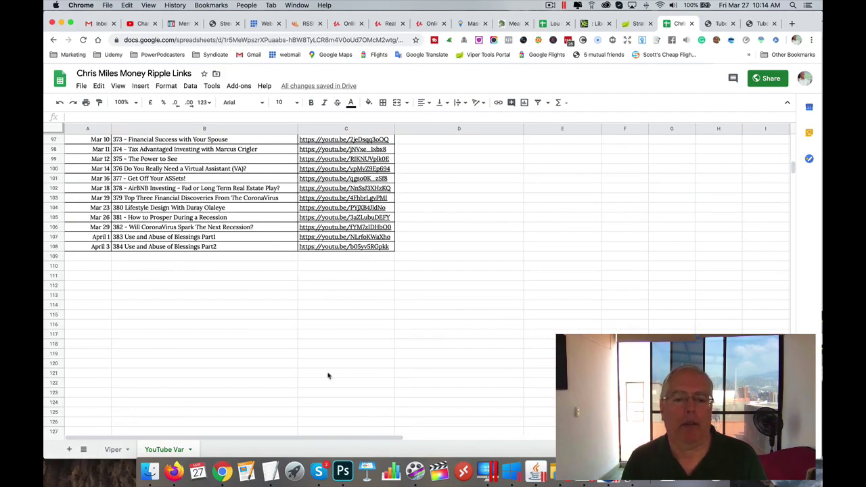
scroll(301, 284, "up", 8)
scroll(301, 284, "up", 2)
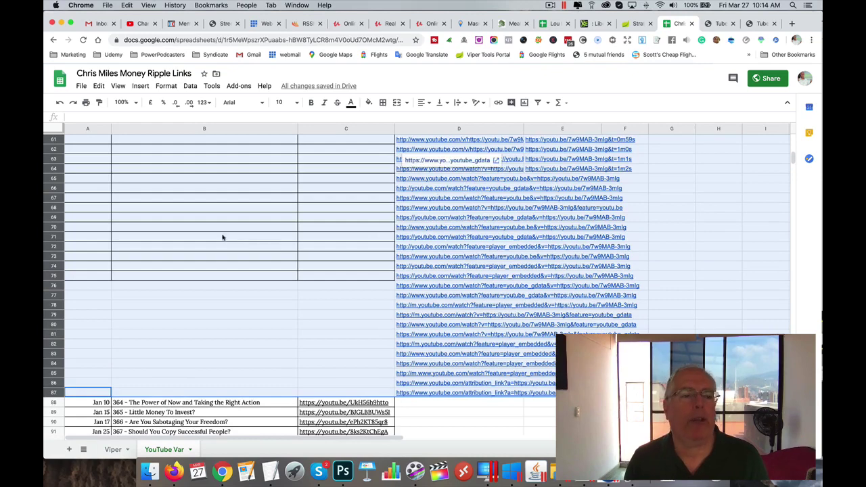
- Group rows 3 to 87 of the YouTube Var sheet
right_click(53, 169)
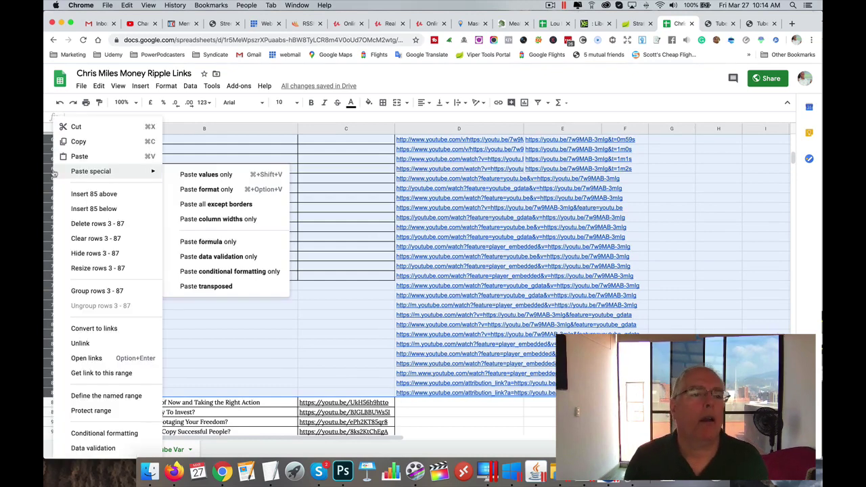
mouse_move(54, 173)
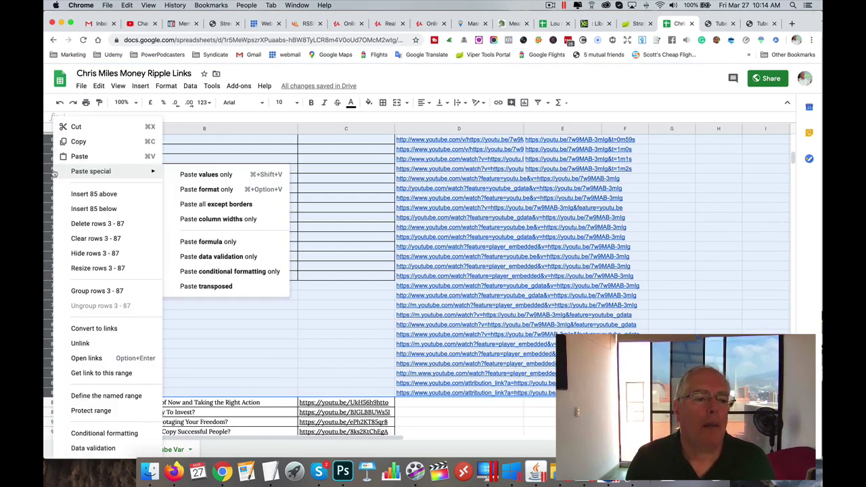
left_click(97, 290)
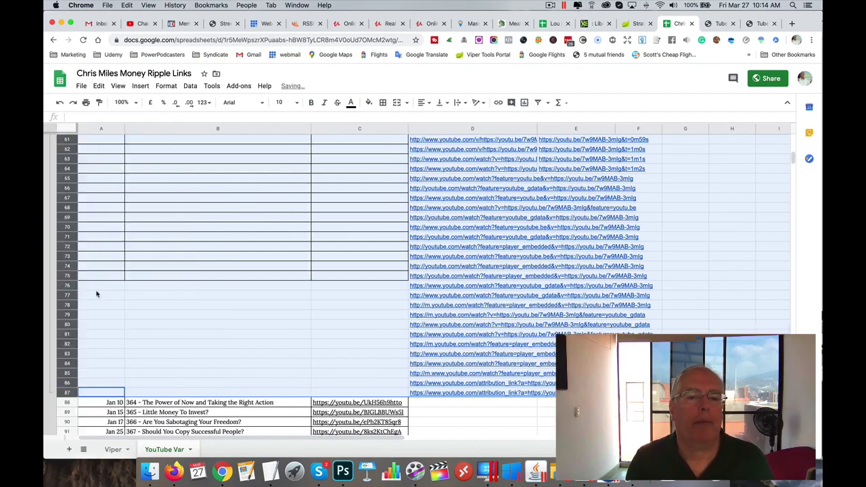
- Collapse the grouped link rows under episode 363 and expand them again
scroll(62, 247, "up", 15)
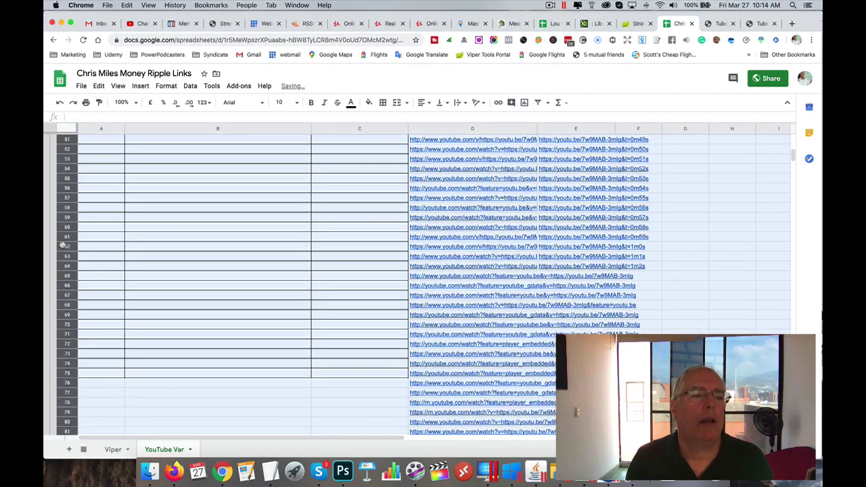
scroll(61, 250, "up", 3)
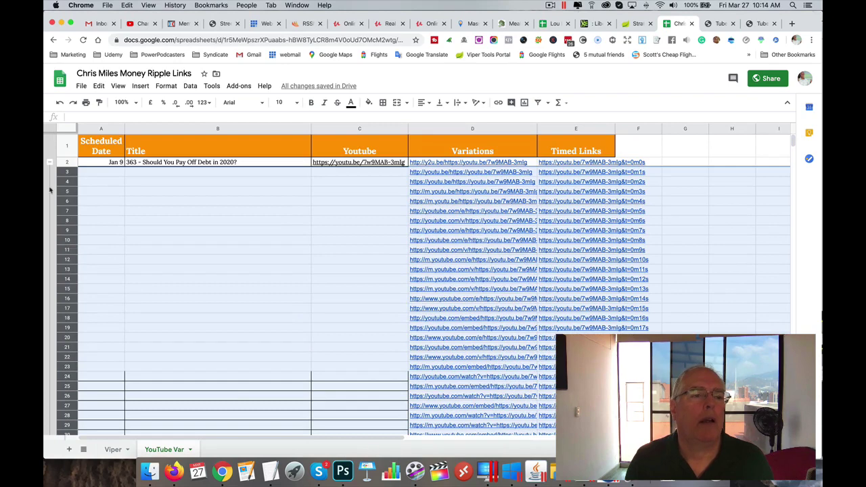
left_click(49, 165)
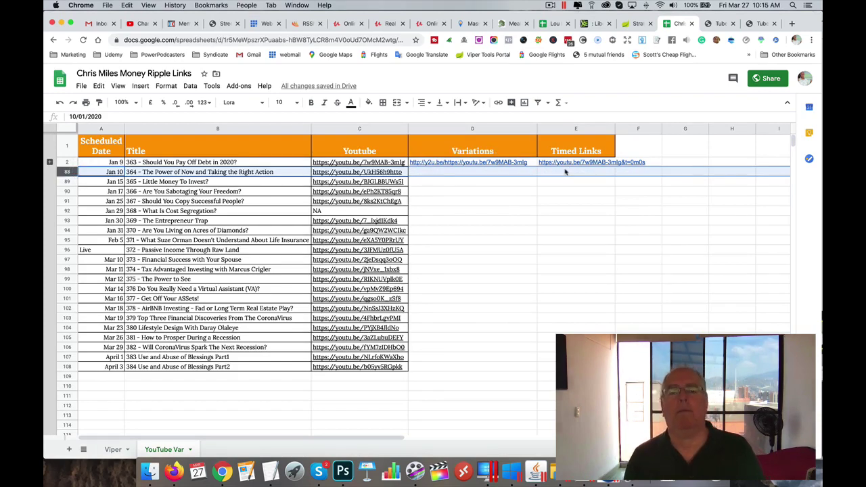
left_click(50, 163)
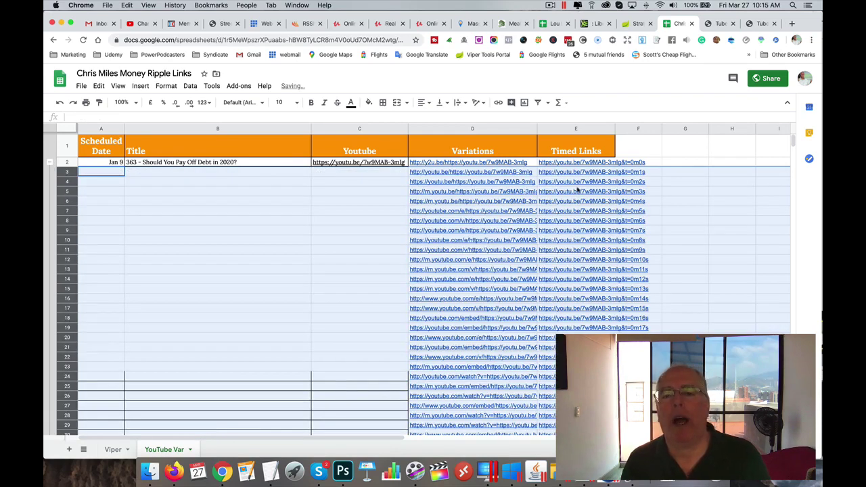
- Copy episode 363's YouTube link, switch to the YT Timed Links Generator and clear its YouTube URL
left_click(348, 163)
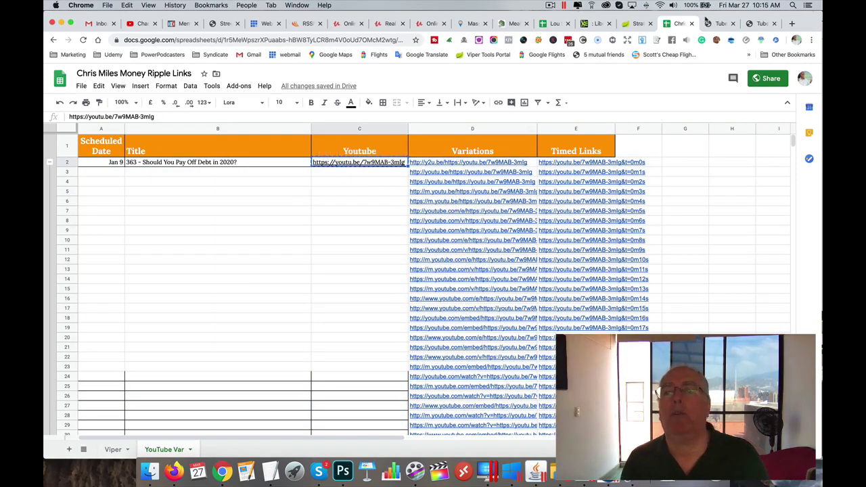
left_click(752, 24)
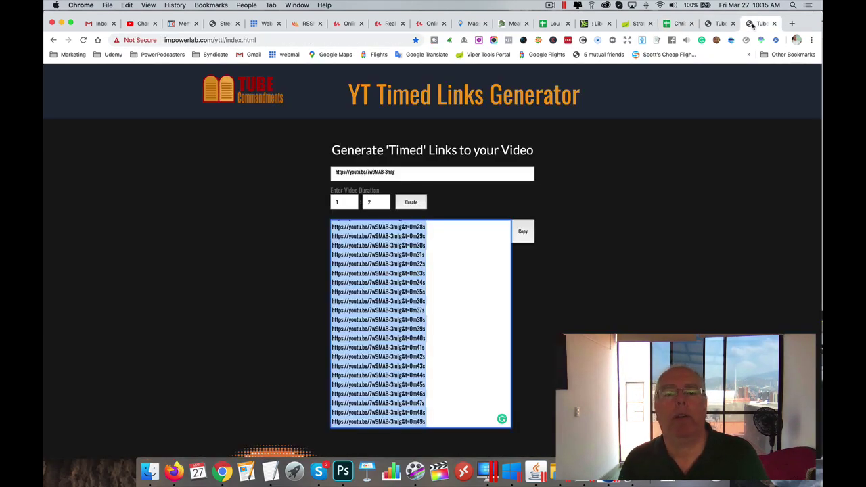
left_click(412, 171)
key("super+a")
key("super+c")
key("BackSpace")
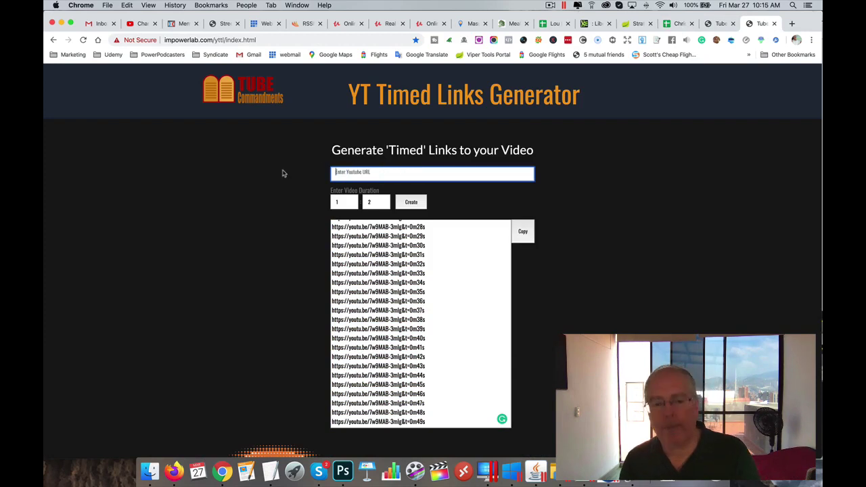
left_click_drag(424, 236, 377, 238)
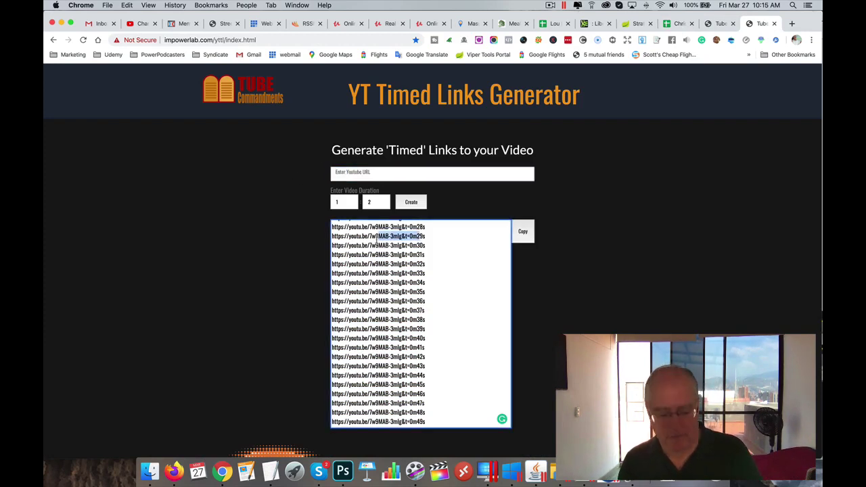
key("super+a")
key("BackSpace")
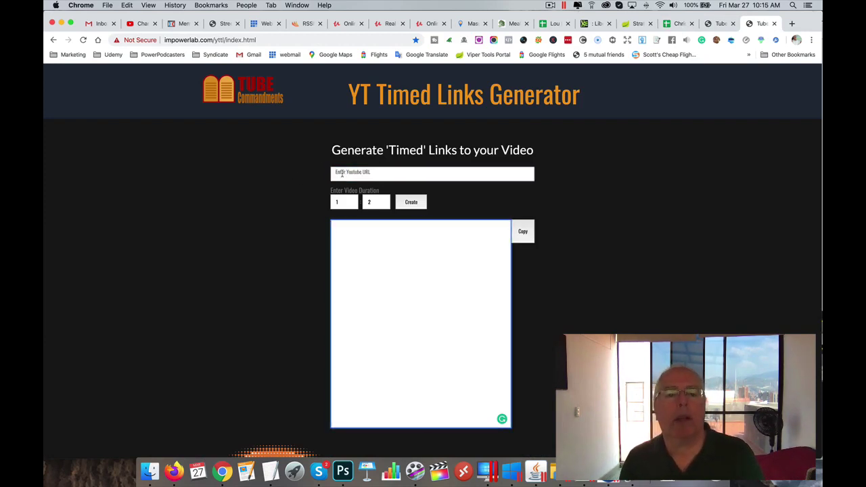
left_click(342, 174)
key("super+v")
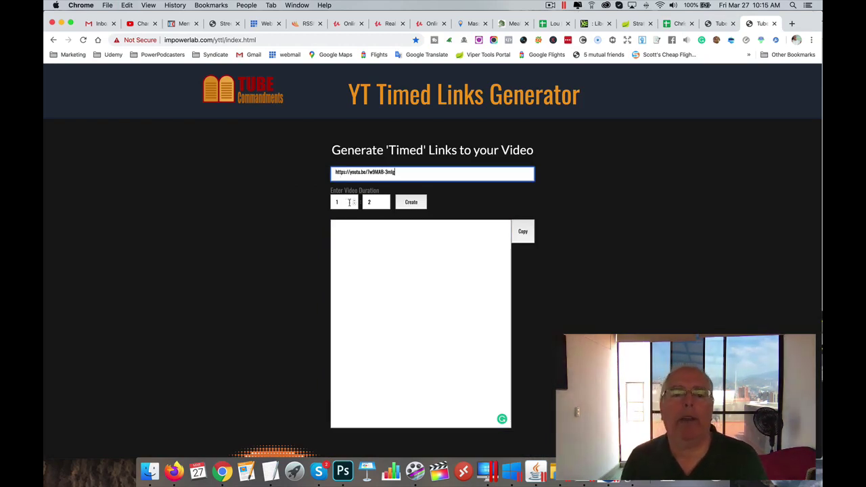
- Set the video duration to 1 minute 9 seconds and create the list of timed links
left_click(336, 201)
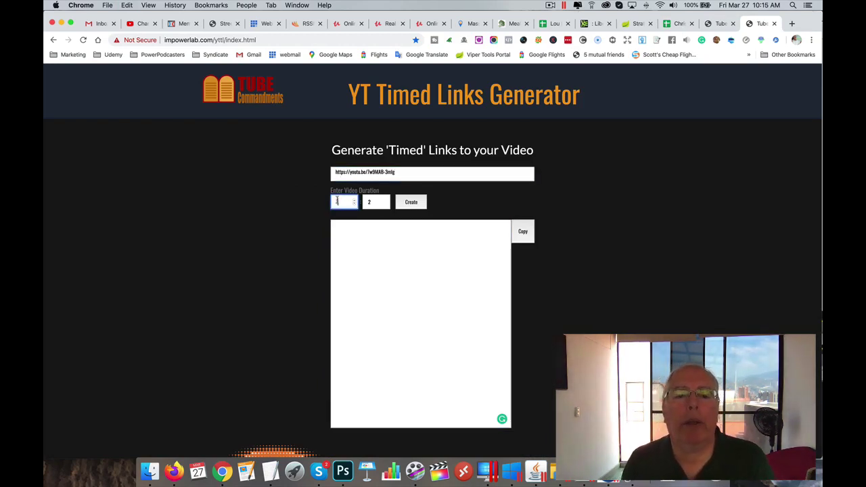
key("BackSpace")
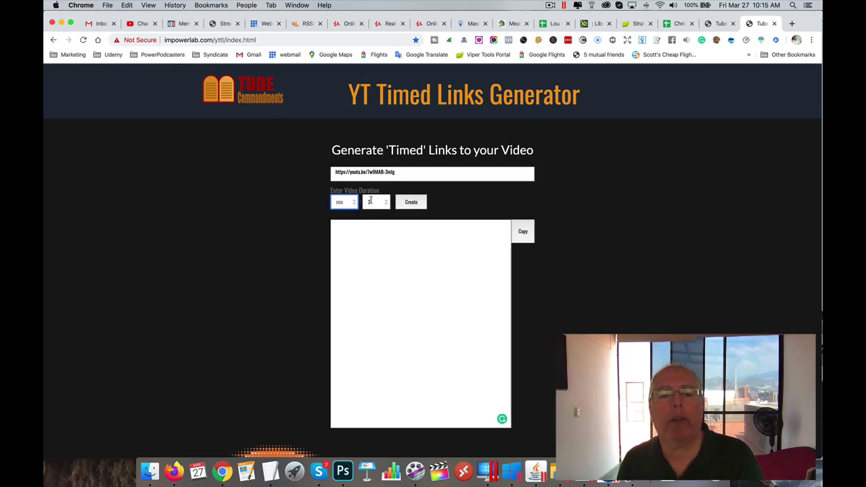
left_click(370, 200)
key("BackSpace")
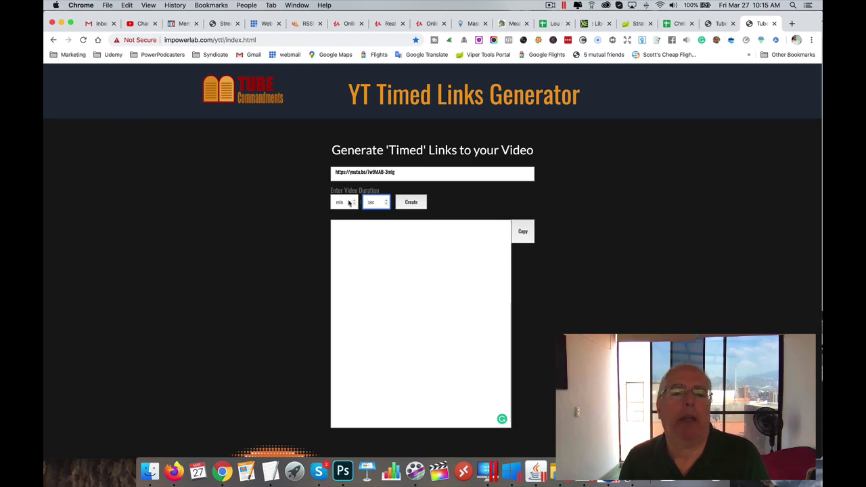
left_click(353, 202)
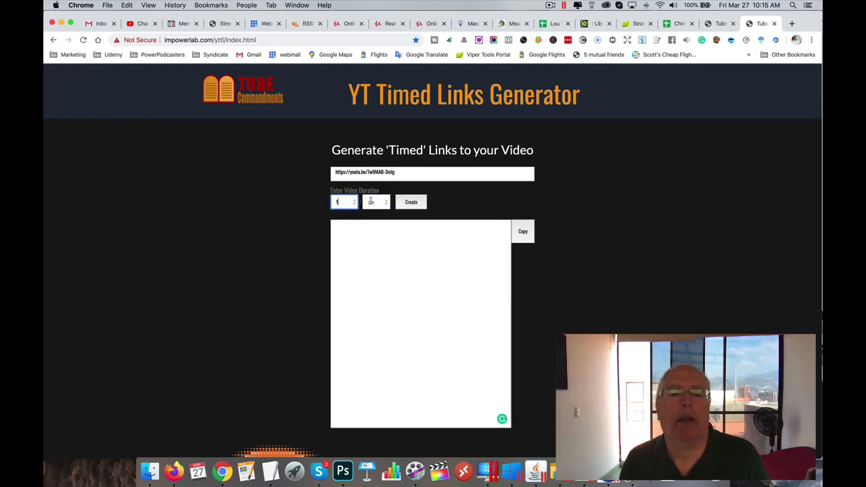
left_click(385, 202)
type("2")
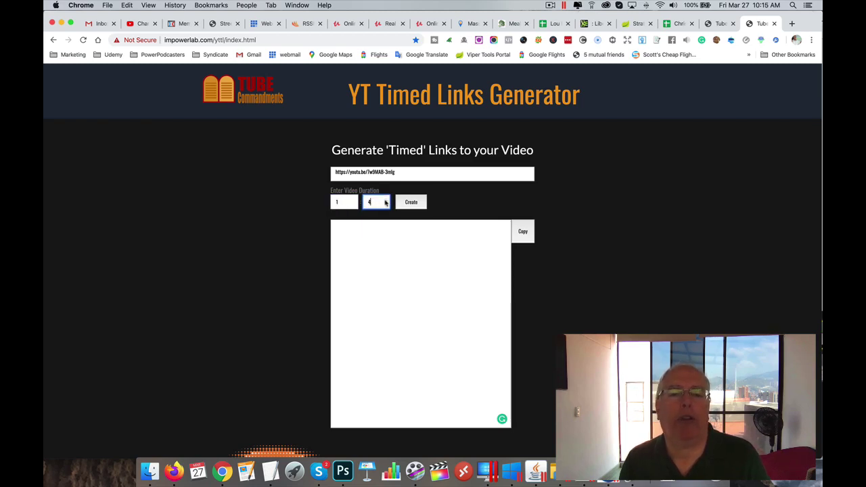
left_click(385, 202)
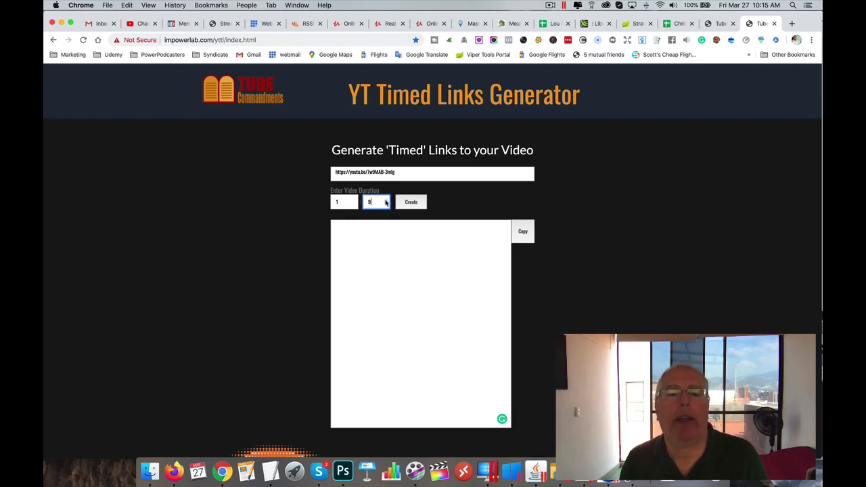
left_click(413, 203)
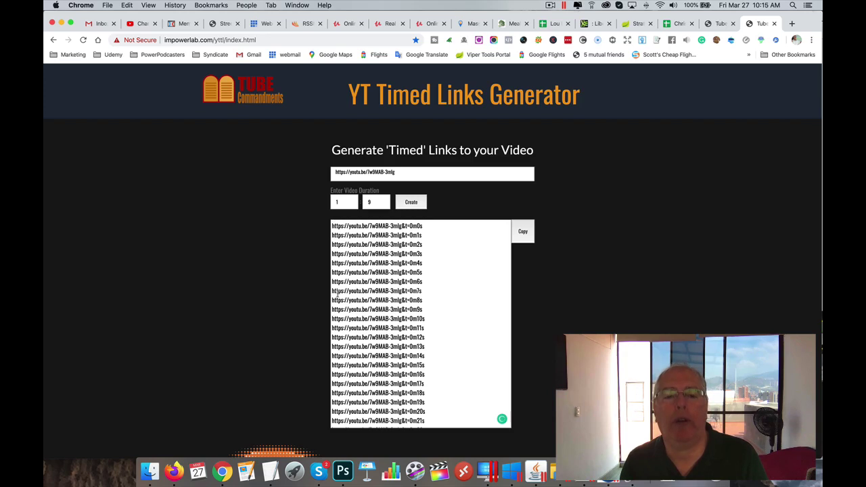
- Set the video duration to 2 minutes 9 seconds, create the timed links again and review the list through to its end
left_click_drag(332, 300, 424, 303)
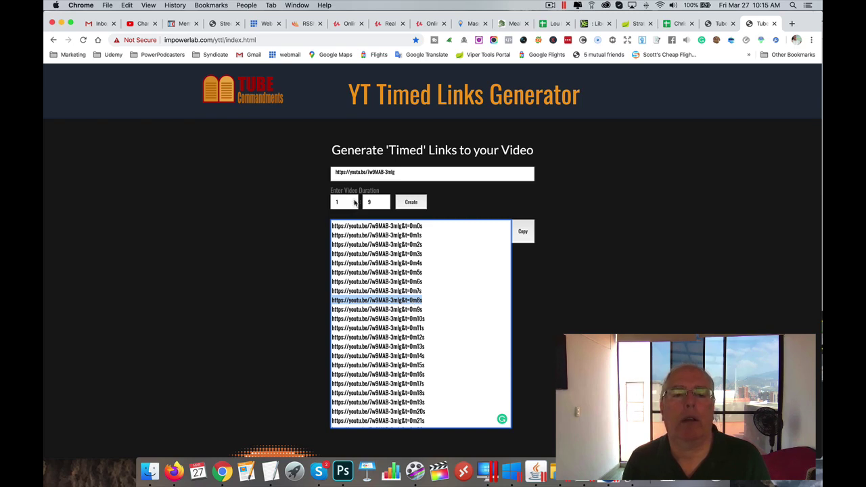
left_click(355, 201)
left_click(415, 202)
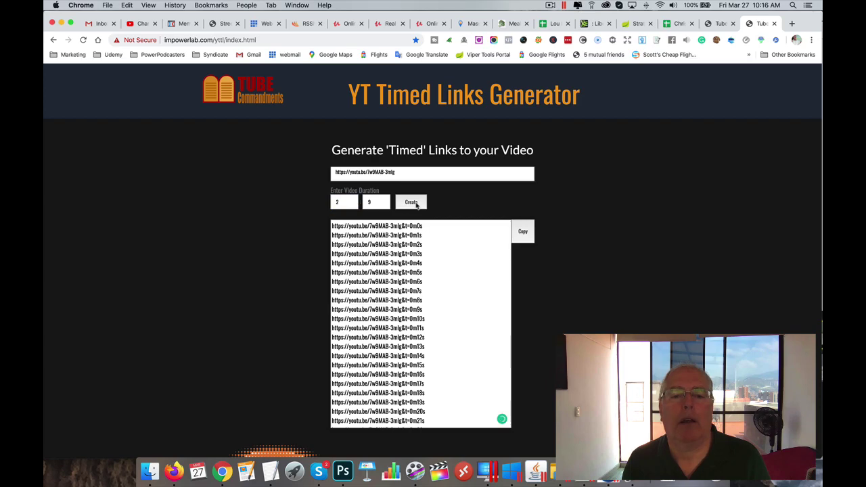
scroll(415, 318, "down", 15)
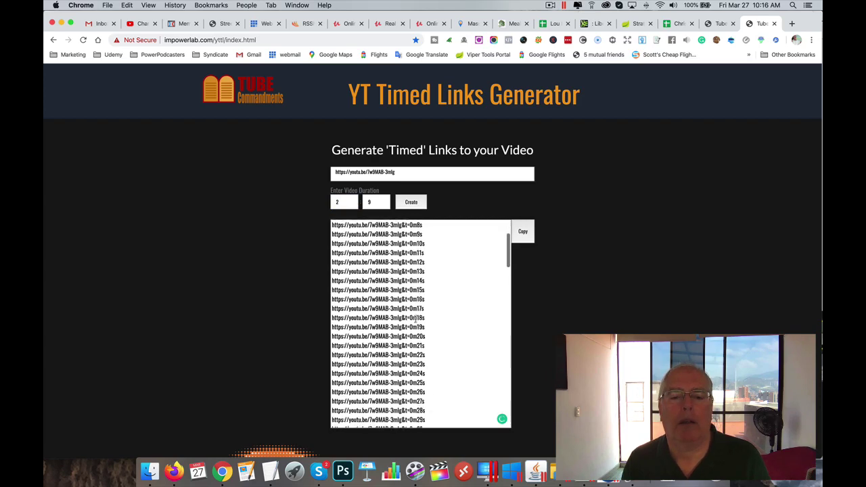
scroll(416, 318, "down", 13)
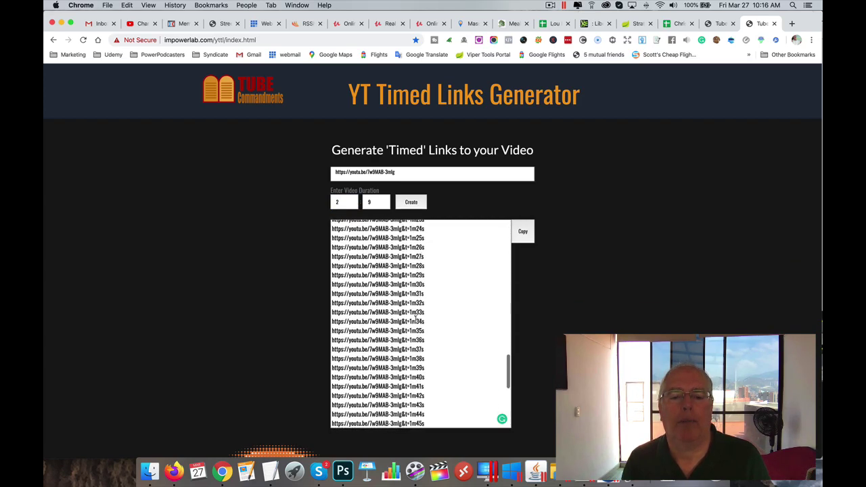
scroll(416, 318, "down", 3)
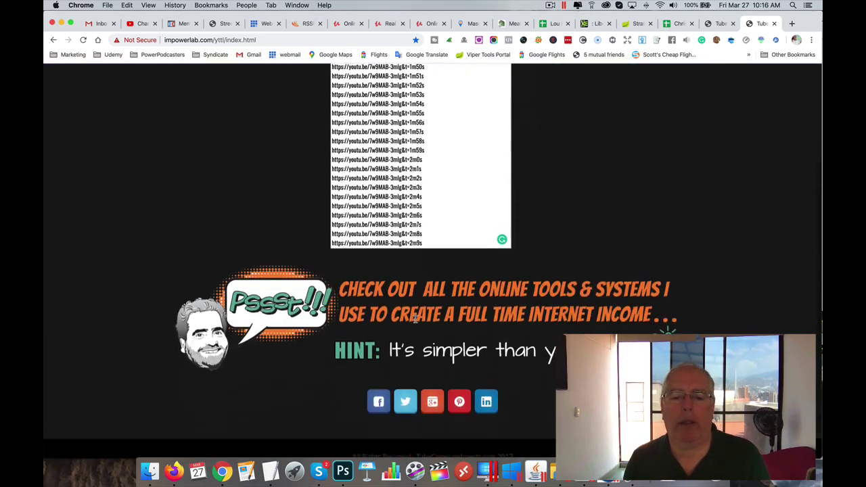
scroll(415, 318, "up", 5)
scroll(416, 318, "up", 20)
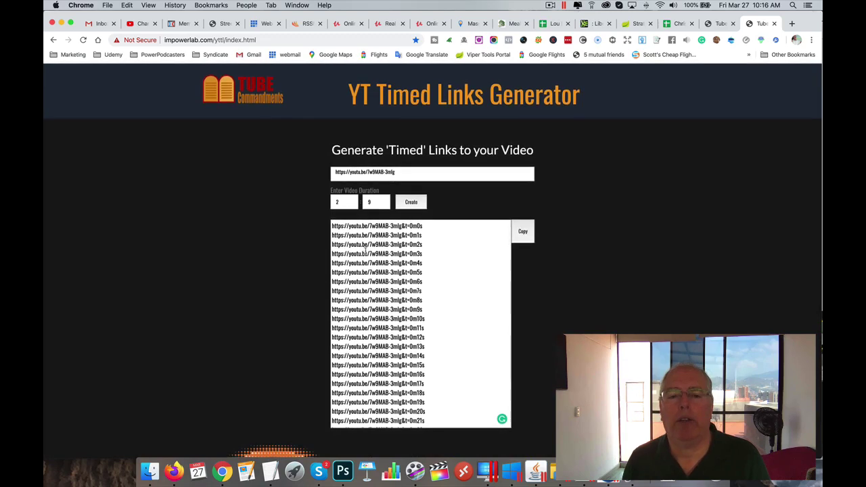
- Copy the complete list of generated timed links
left_click_drag(365, 254, 423, 318)
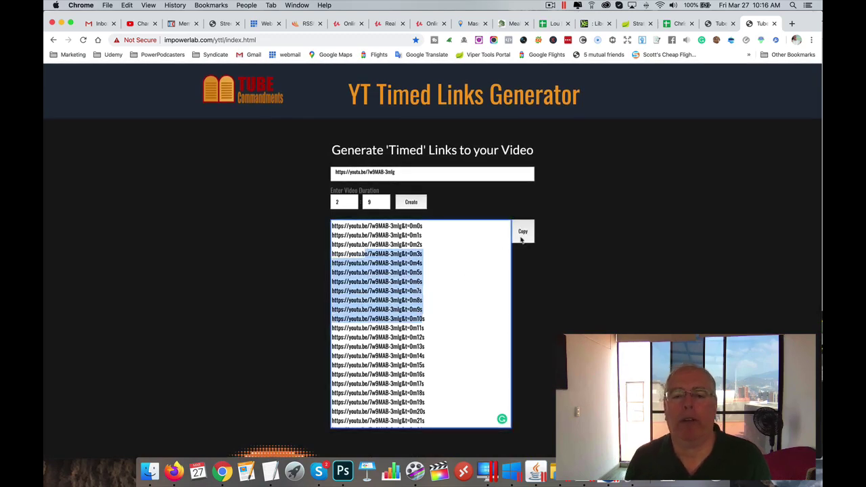
left_click(522, 233)
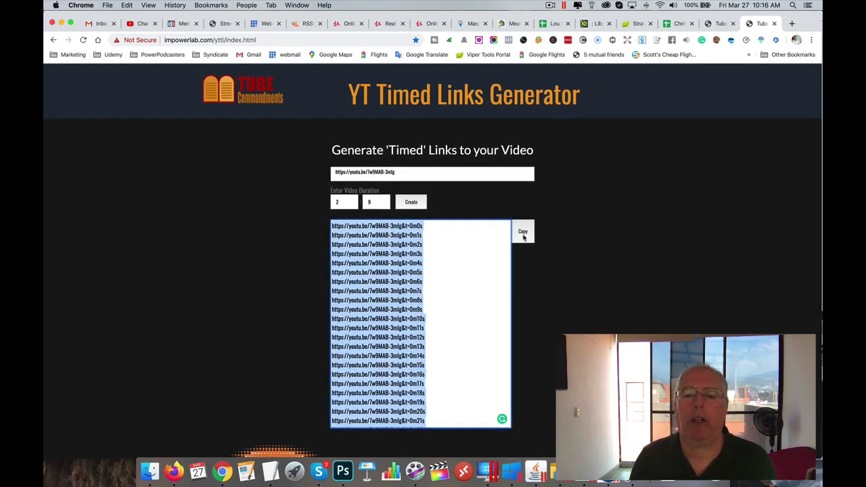
- Return to the YouTube Var sheet, select episode 363's first timed links and collapse its grouped link rows
left_click(718, 25)
left_click(679, 23)
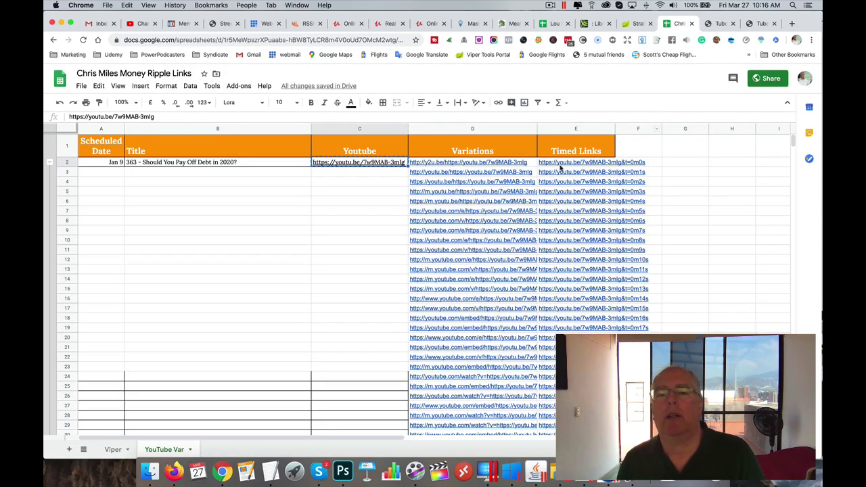
left_click_drag(560, 168, 561, 336)
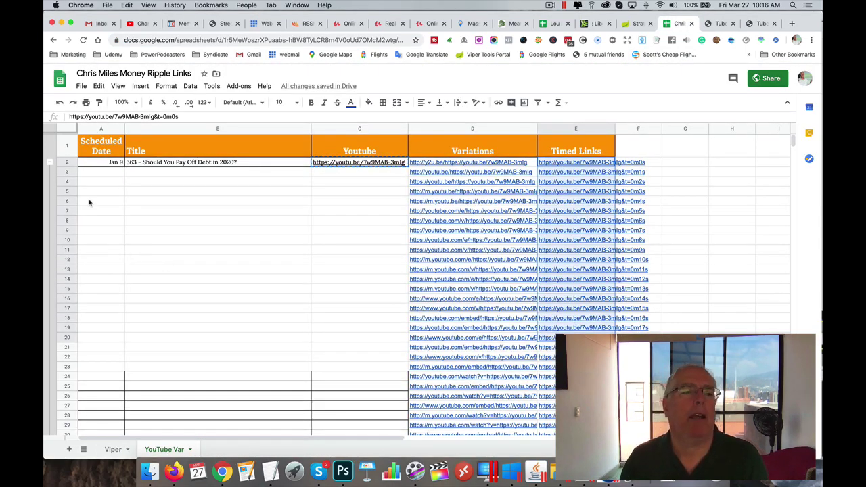
left_click(49, 165)
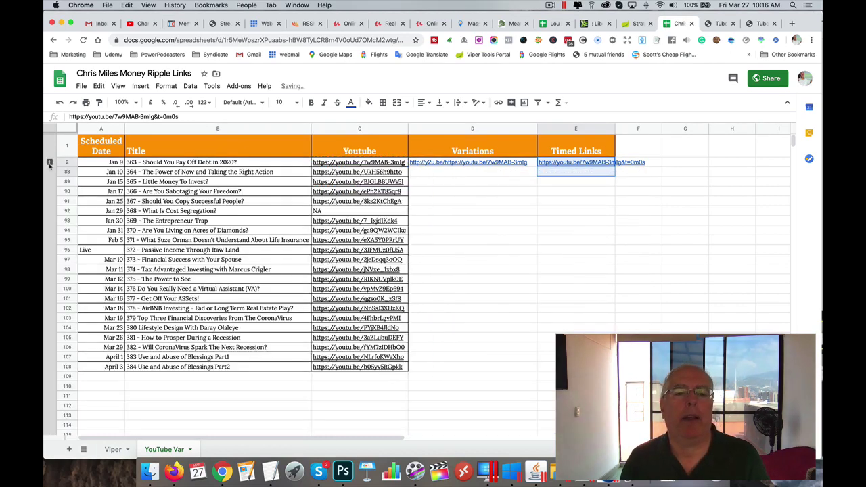